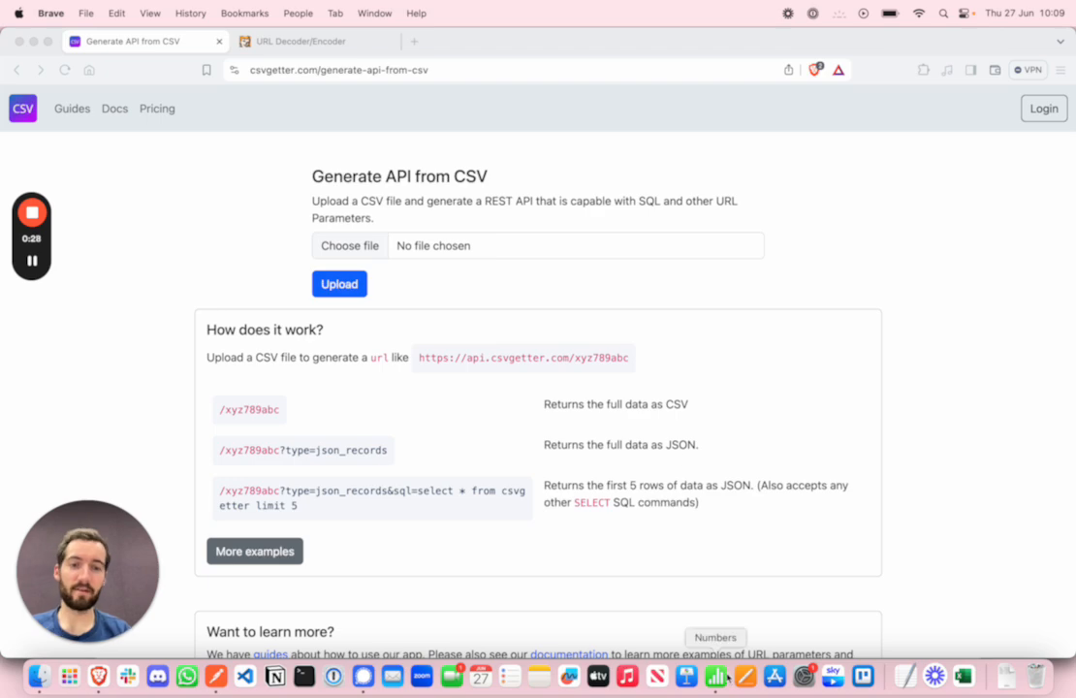
Look over the data table in Numbers, and upload data.csv to the Generate API from CSV page in Brave.
left_click(713, 677)
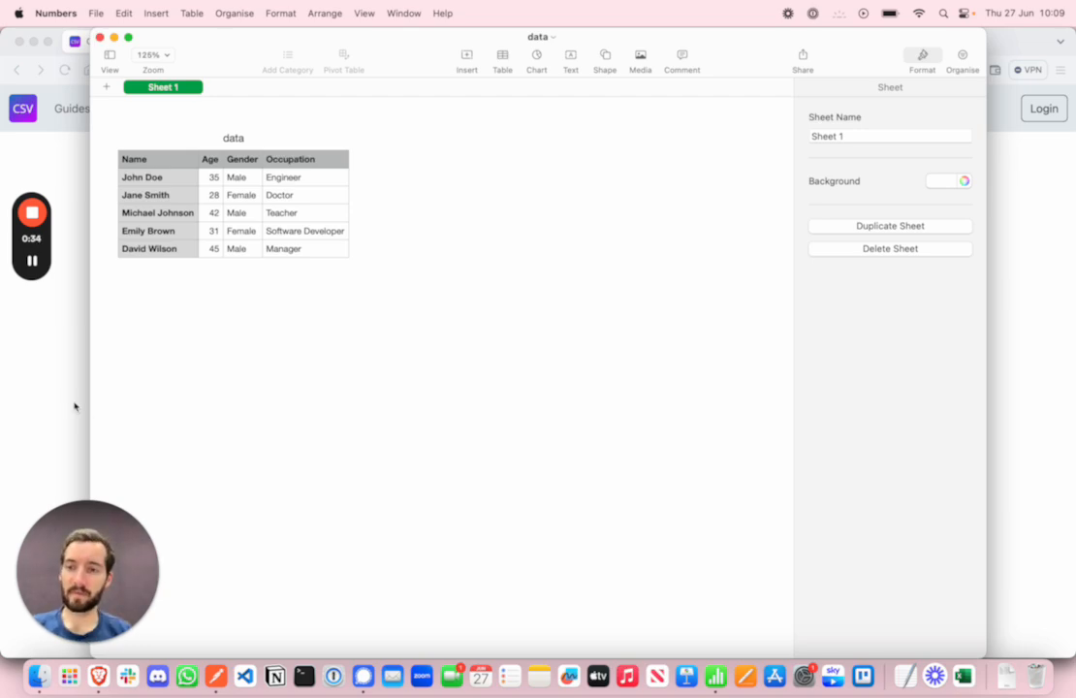
left_click(64, 351)
left_click(41, 677)
left_click_drag(612, 366, 453, 241)
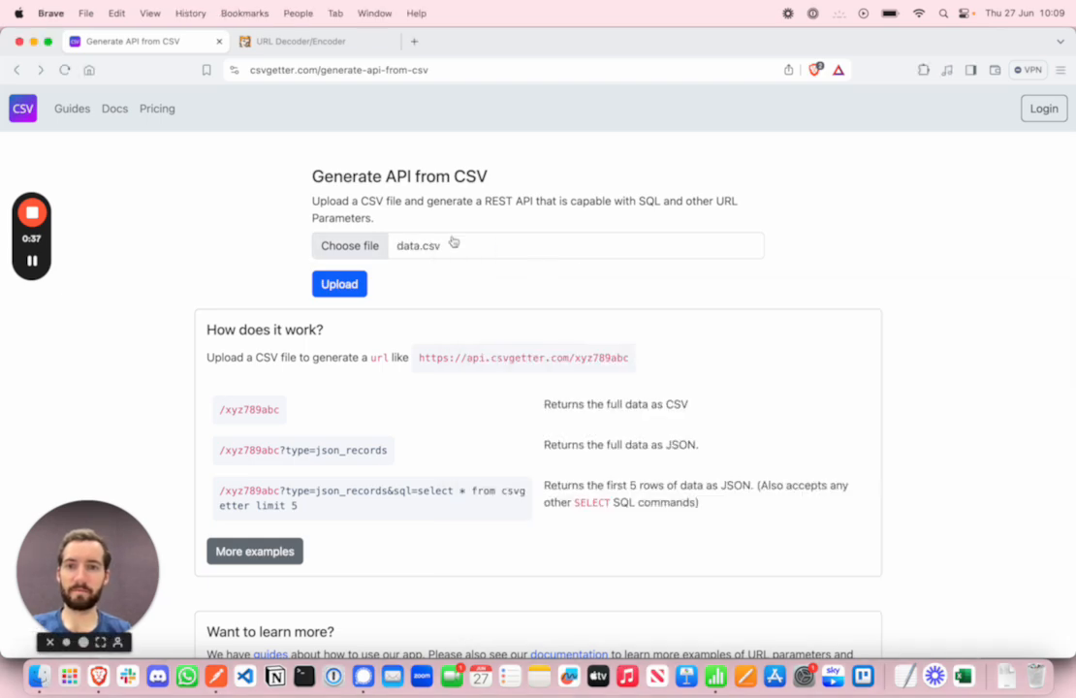
left_click(337, 284)
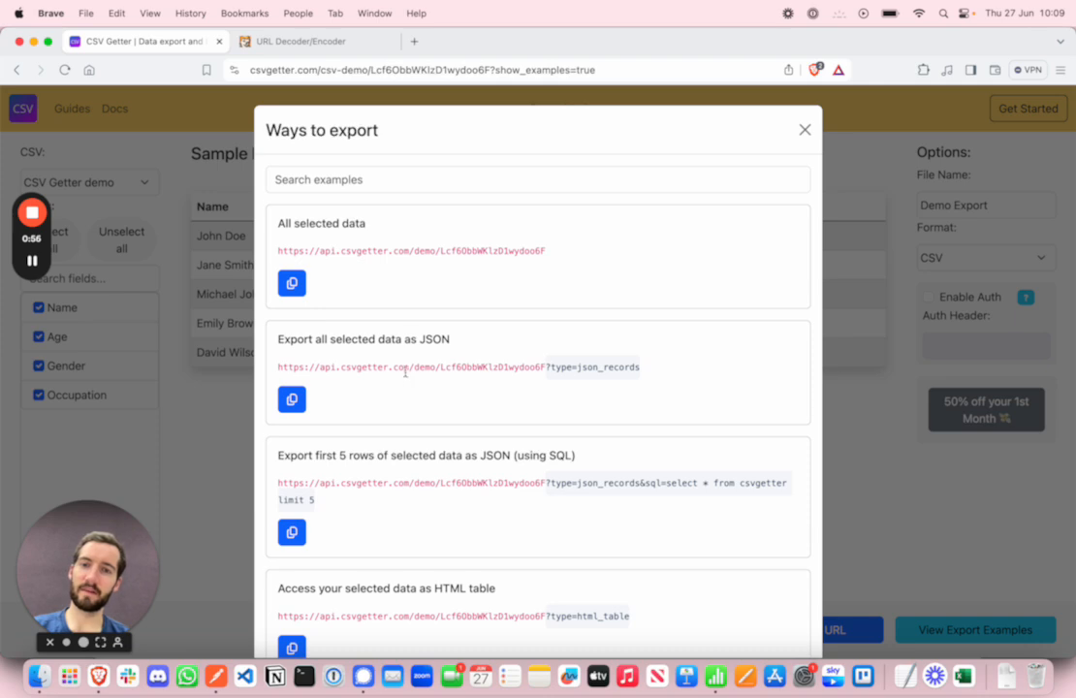
Copy the URL that exports all selected data as JSON and paste it into a new GET request in Postman, replacing the open request.
scroll(407, 373, "down", 2)
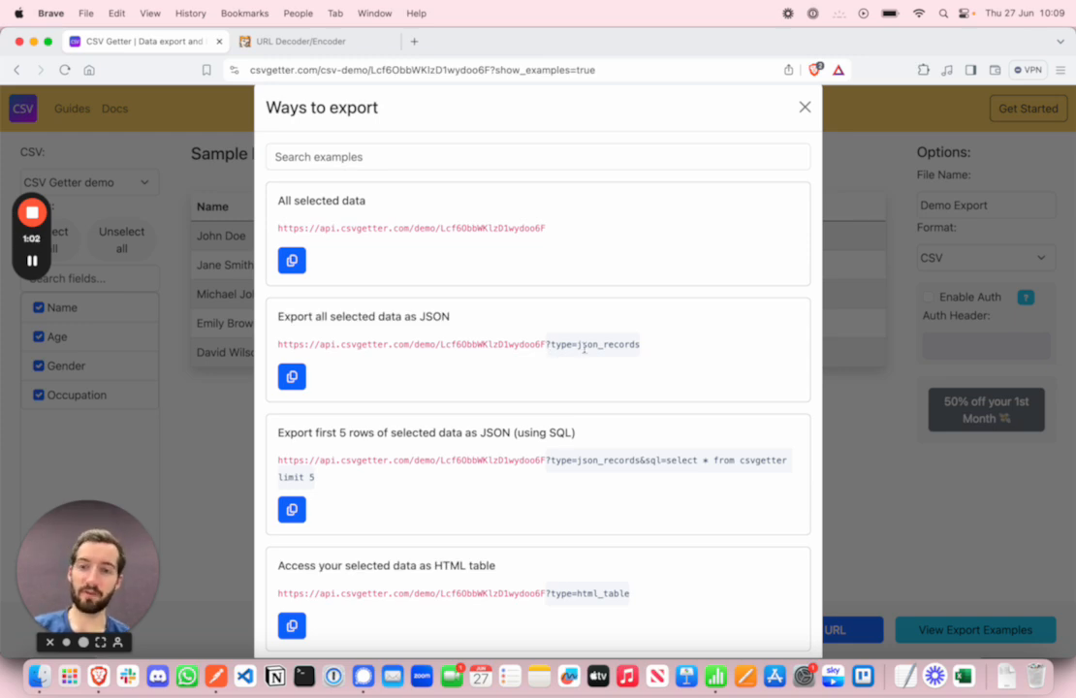
left_click(292, 376)
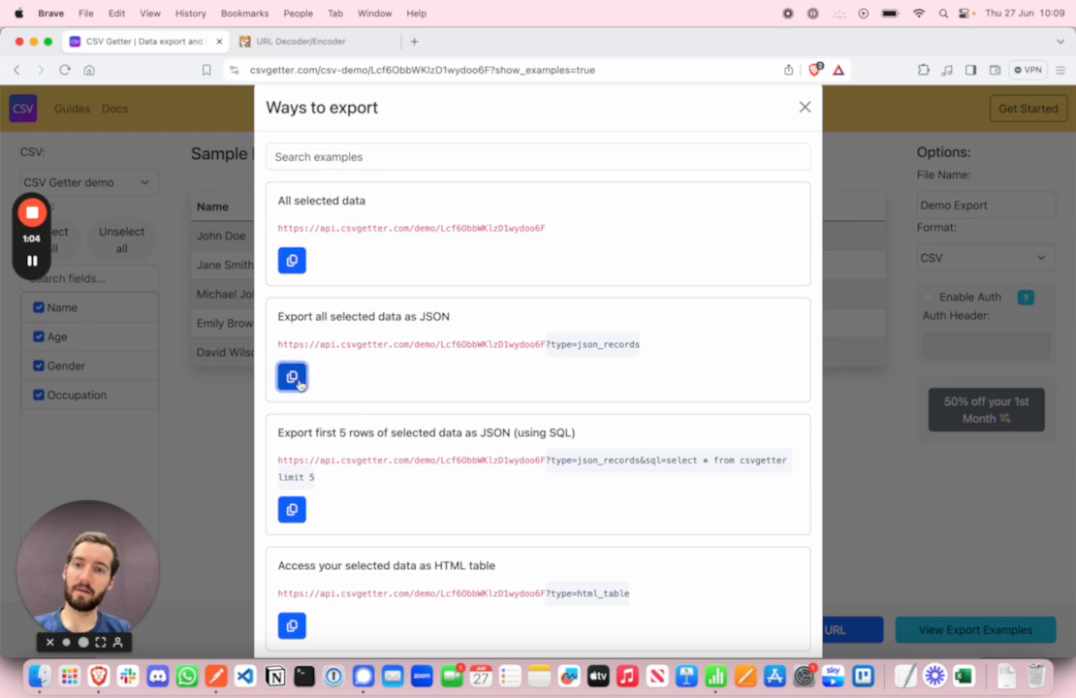
left_click(216, 675)
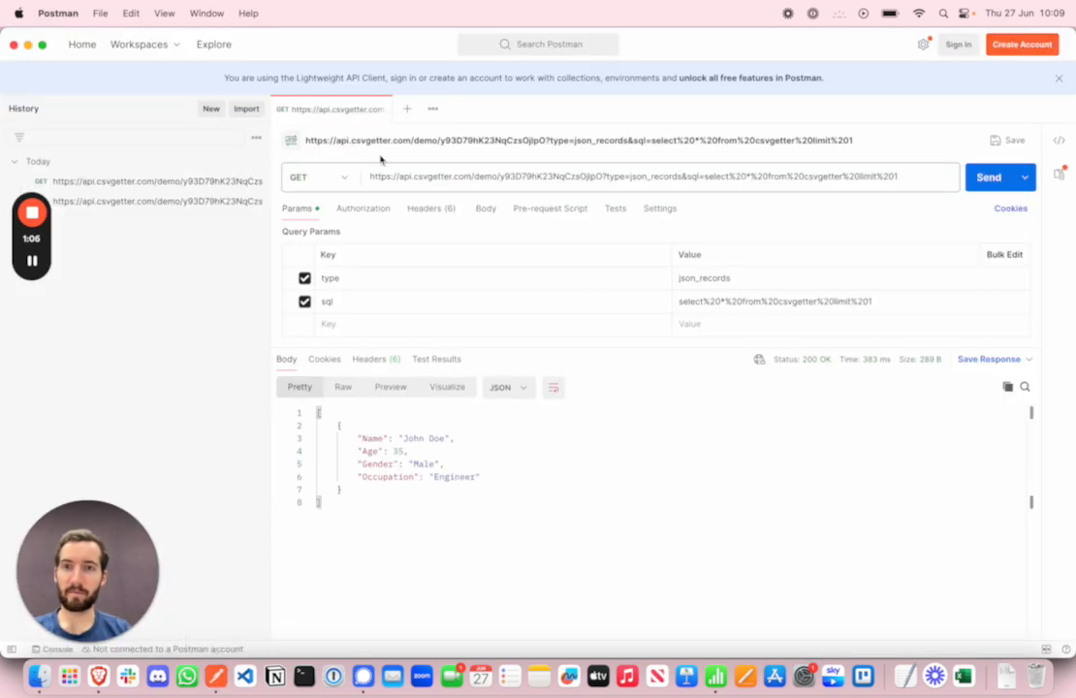
left_click(380, 109)
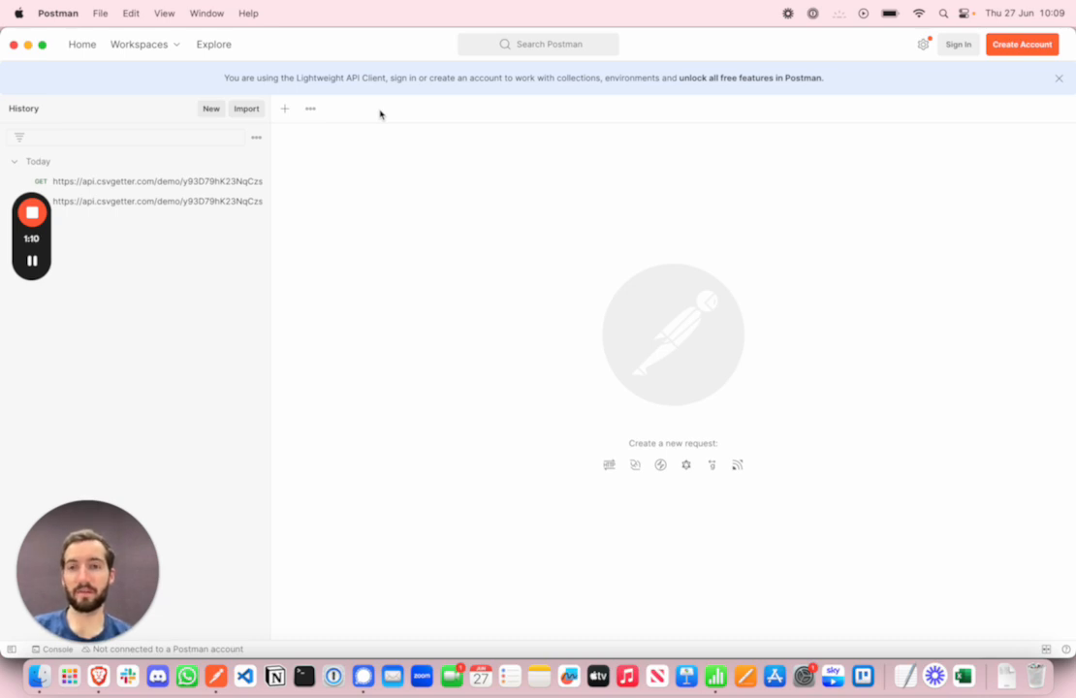
left_click(284, 109)
key("super+v")
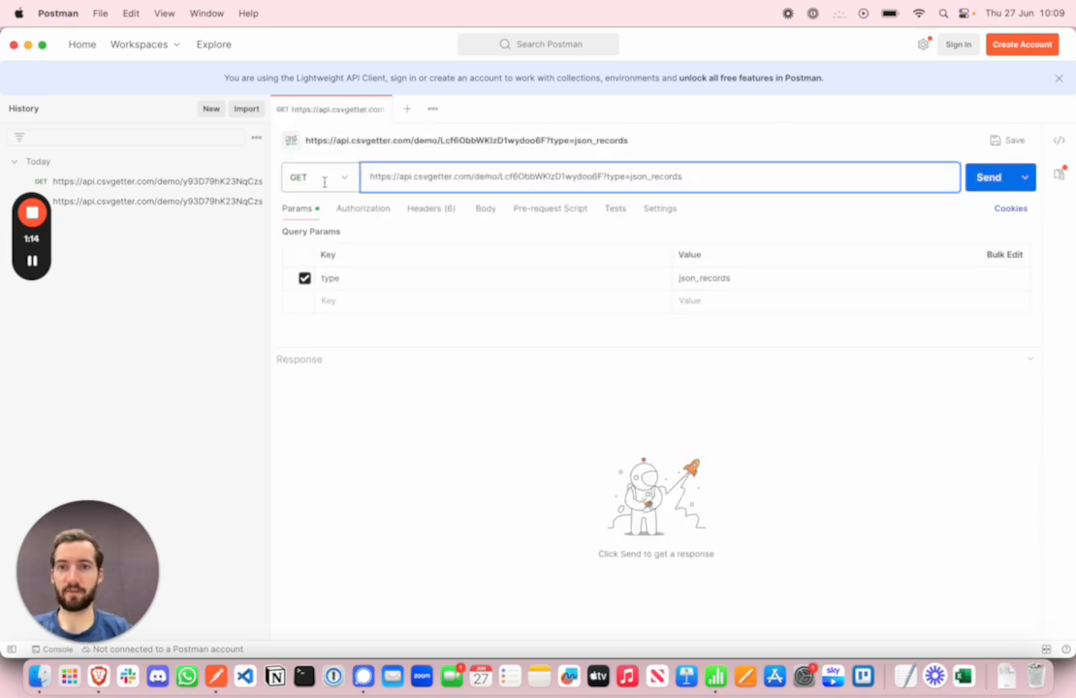
Send the GET request and read through all the JSON records in the response body.
left_click(984, 184)
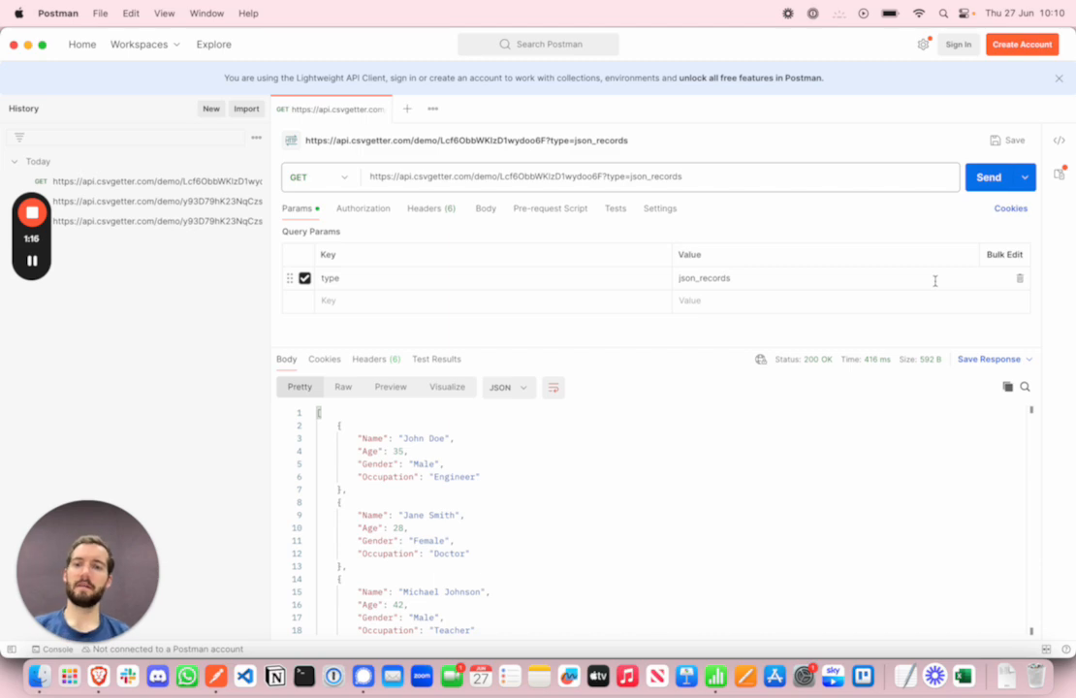
scroll(719, 550, "down", 5)
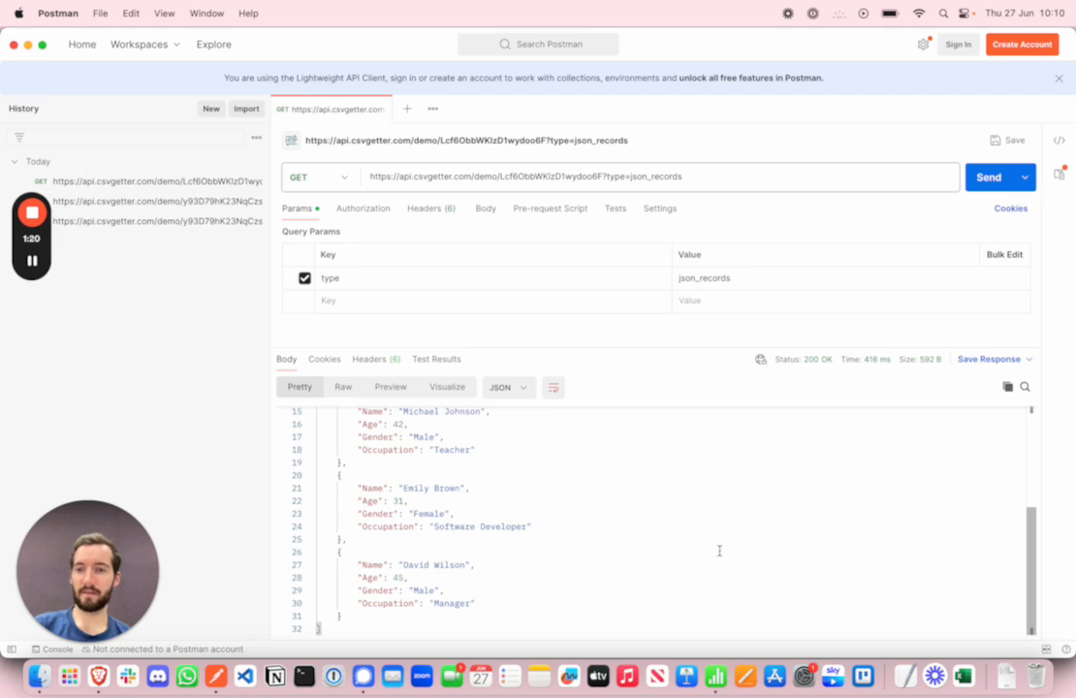
scroll(719, 550, "up", 5)
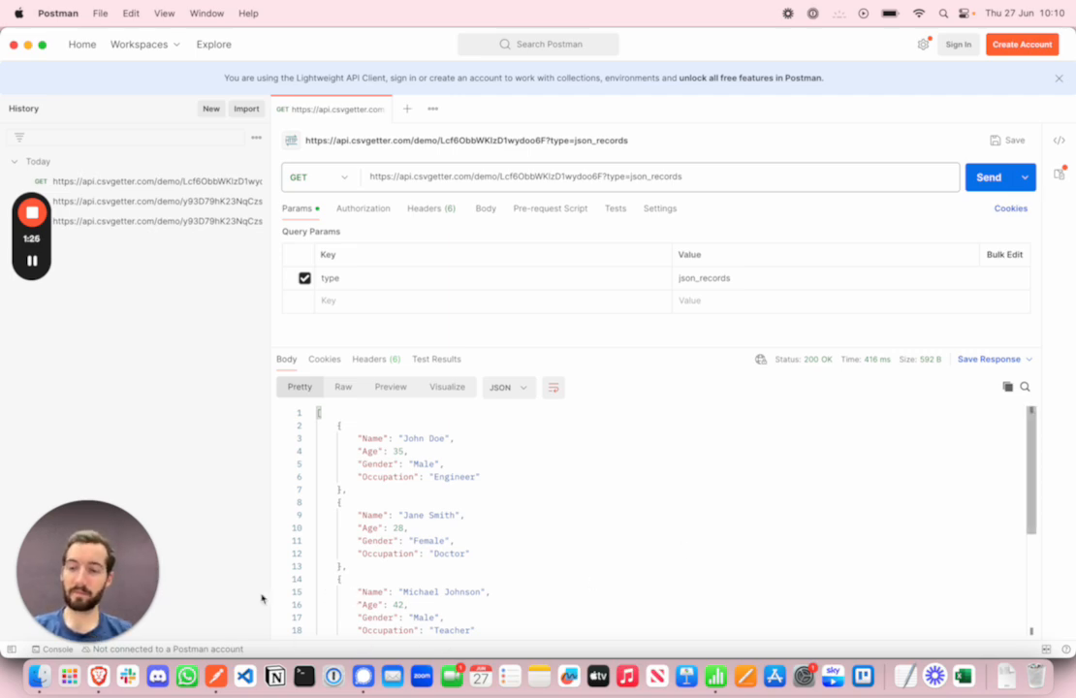
Switch back to Brave, review the export example that uses SQL, and close the export examples.
left_click(104, 682)
scroll(474, 329, "down", 2)
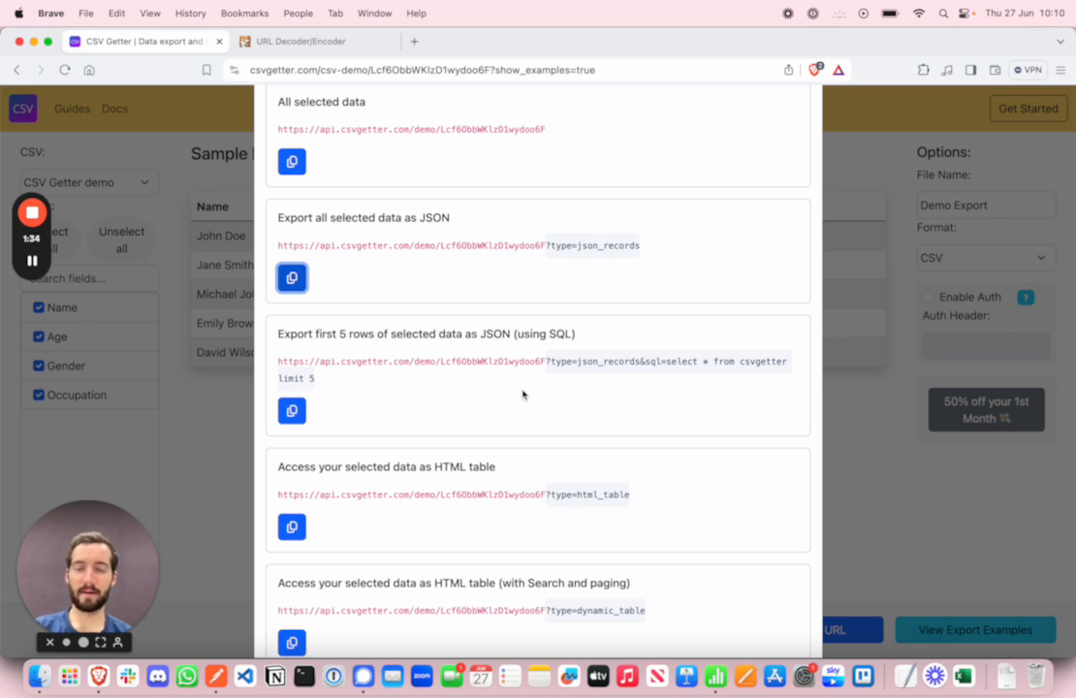
key("ctrl+Tab")
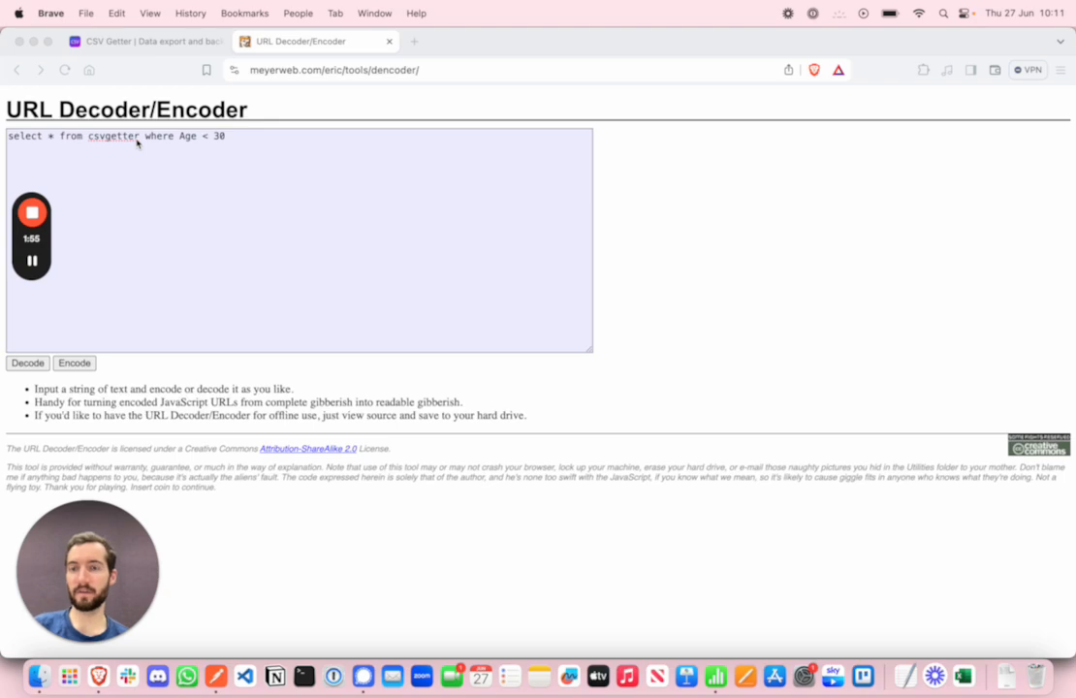
left_click(104, 40)
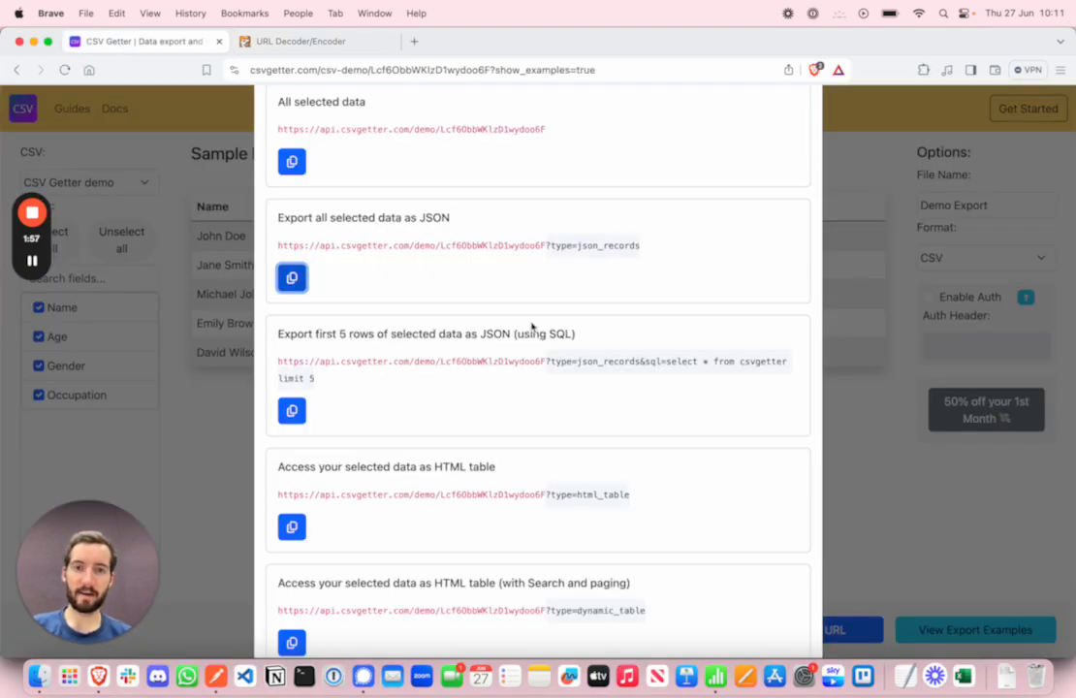
left_click(874, 503)
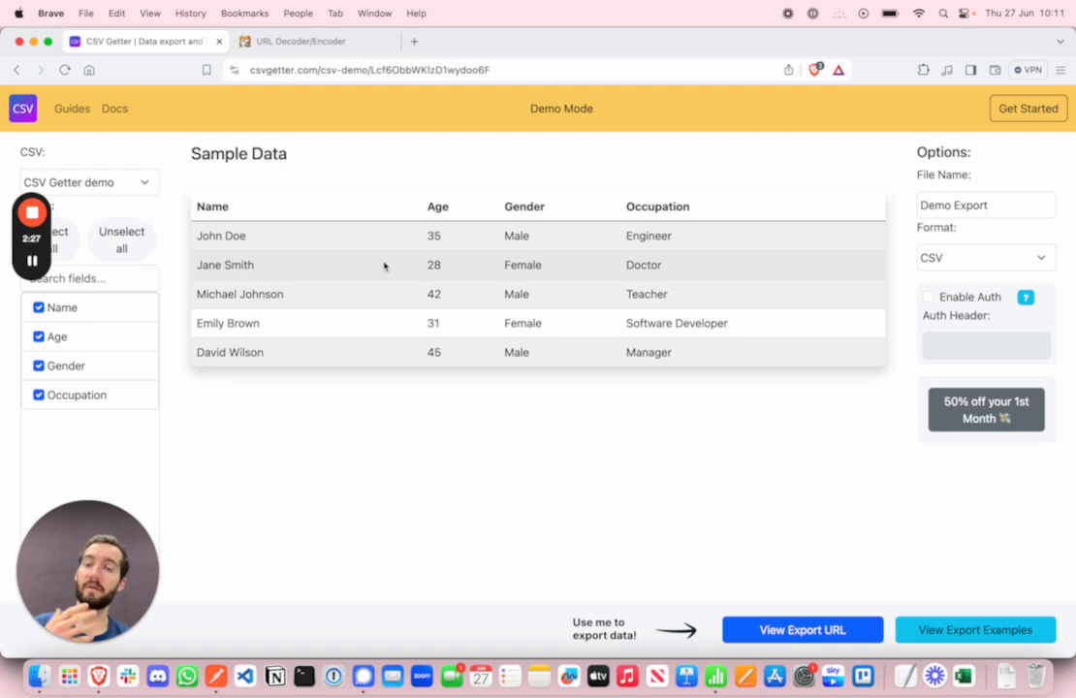
URL-encode the query "select * from csvgetter where Age < 30" in the URL Decoder/Encoder and copy the encoded text.
left_click(301, 41)
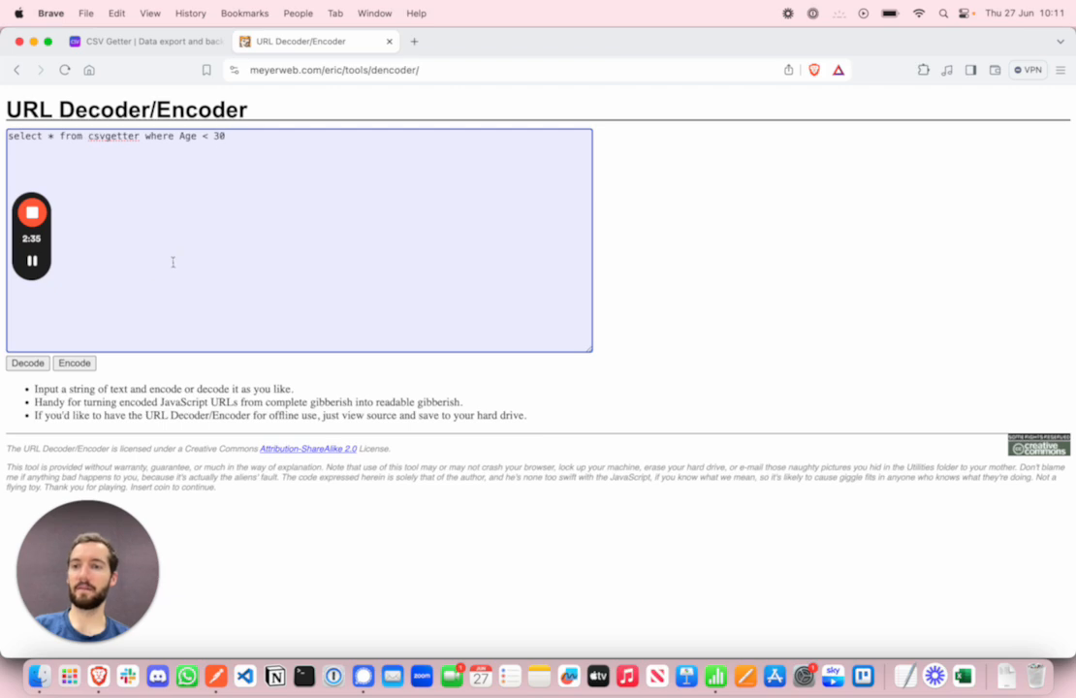
left_click(75, 362)
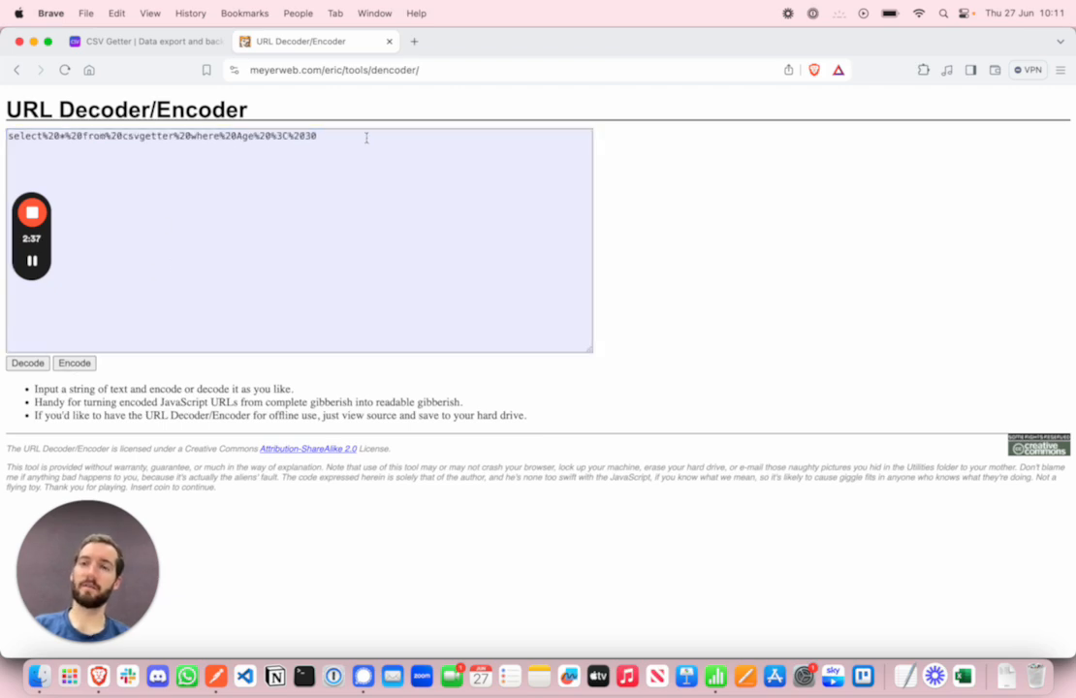
left_click_drag(357, 137, 4, 136)
key("super+c")
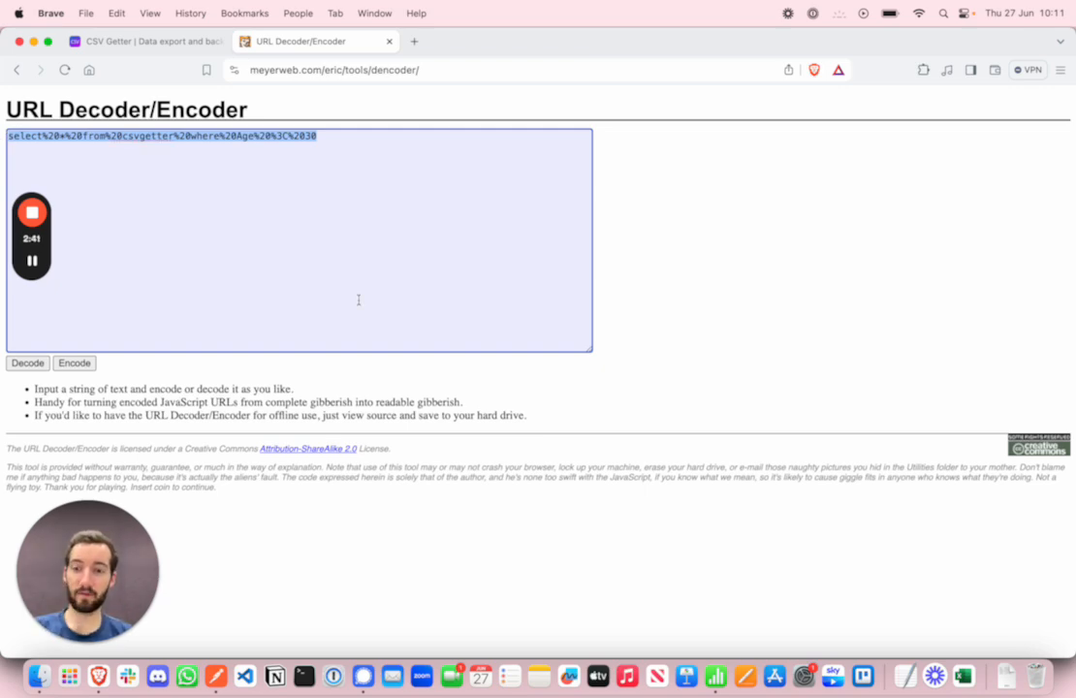
Switch to Postman and add a query parameter with key sql and value select%20*%20from%20csvgetter%20where%20Age%20%3C%2030.
left_click(216, 679)
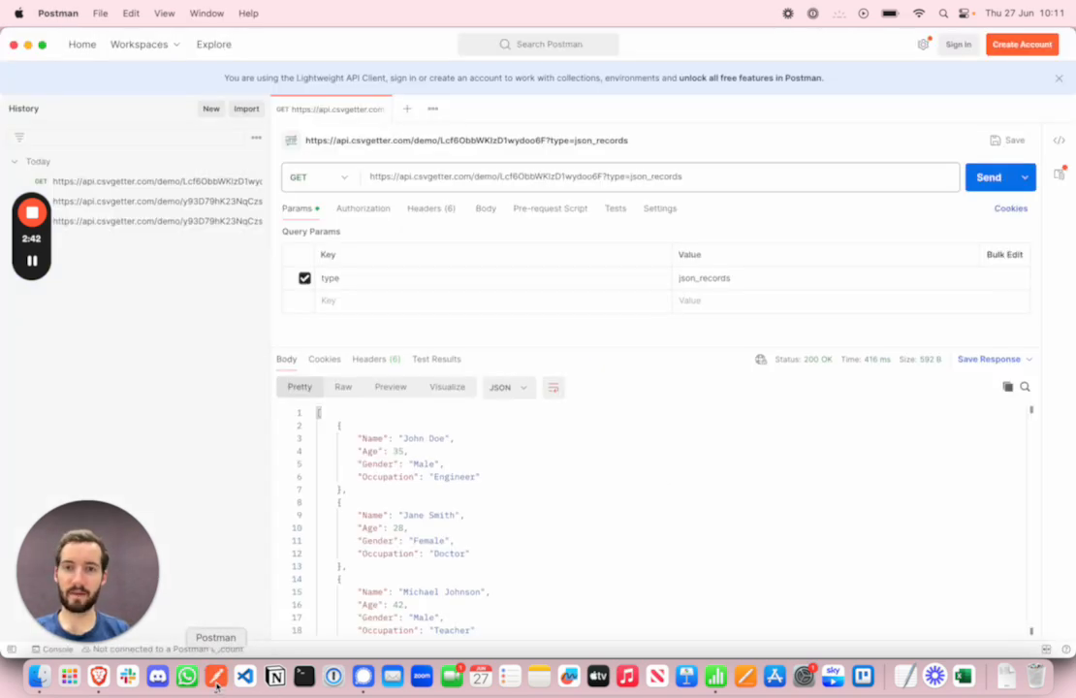
left_click(377, 300)
type("sq")
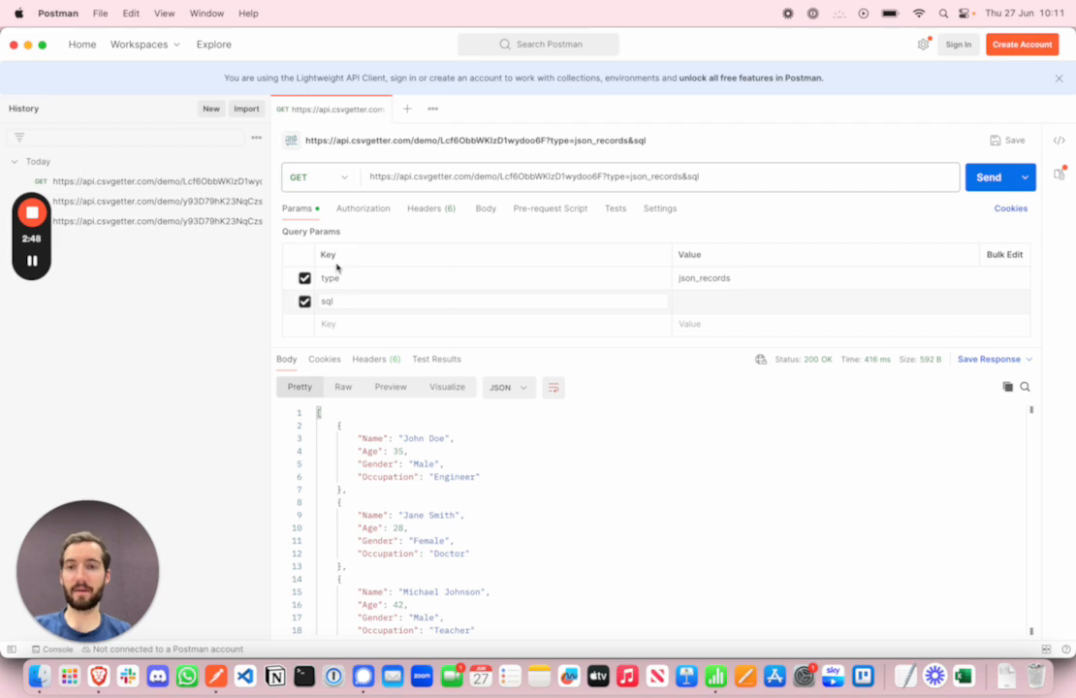
type("l")
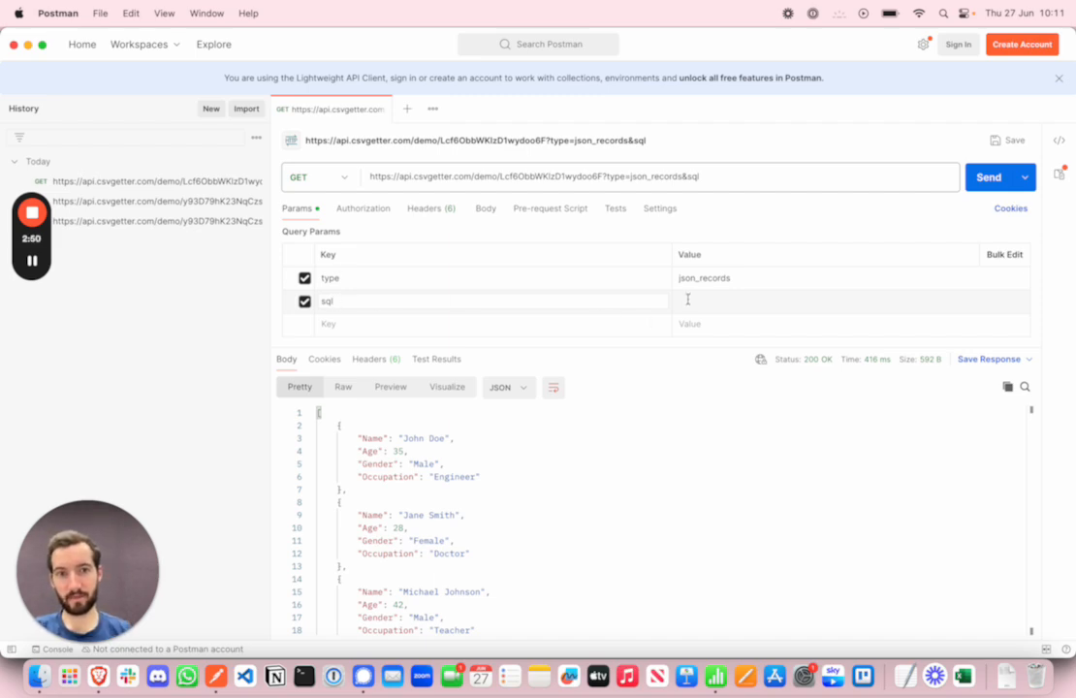
left_click(694, 301)
key("super+v")
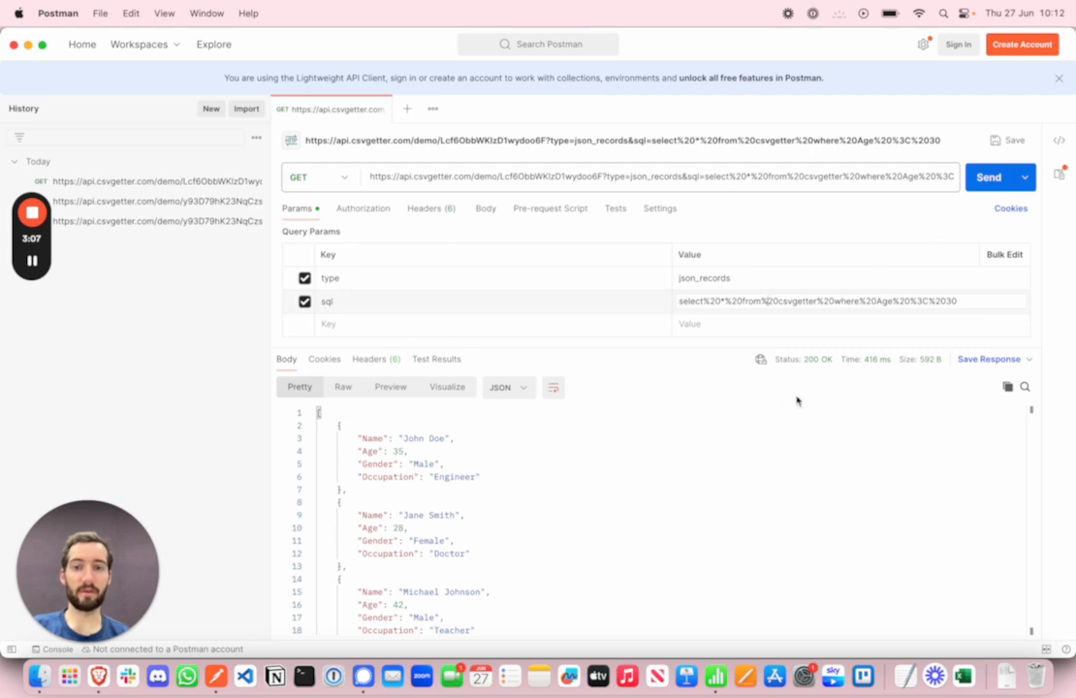
Look over the previous response's records and send the GET request with the sql age filter.
scroll(675, 568, "down", 5)
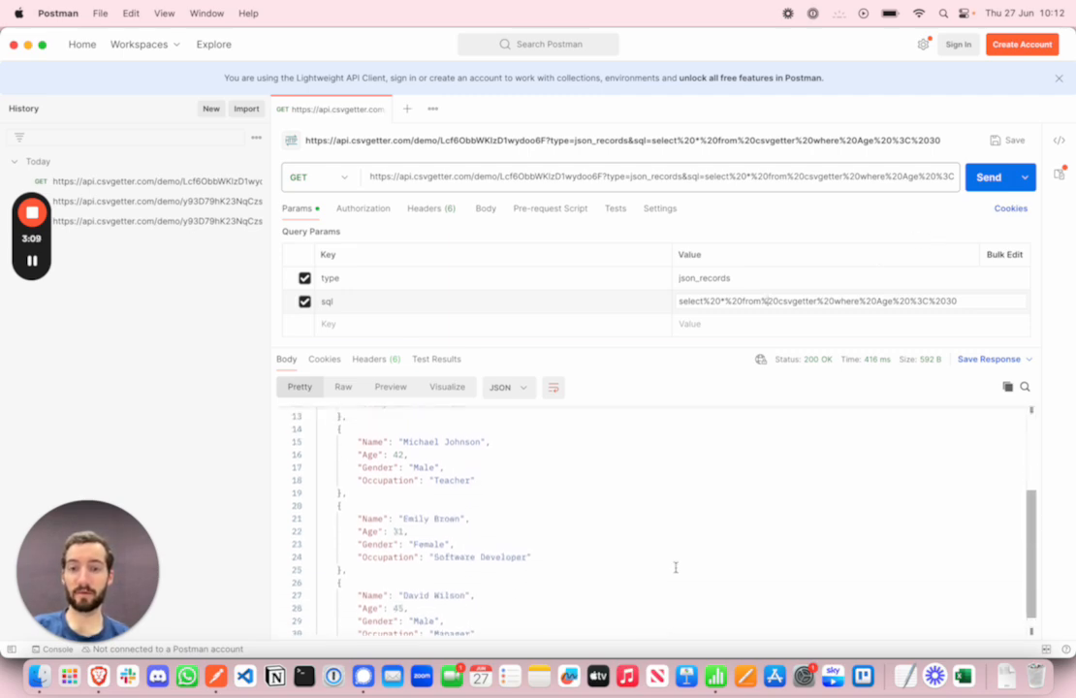
scroll(675, 568, "up", 3)
left_click(980, 184)
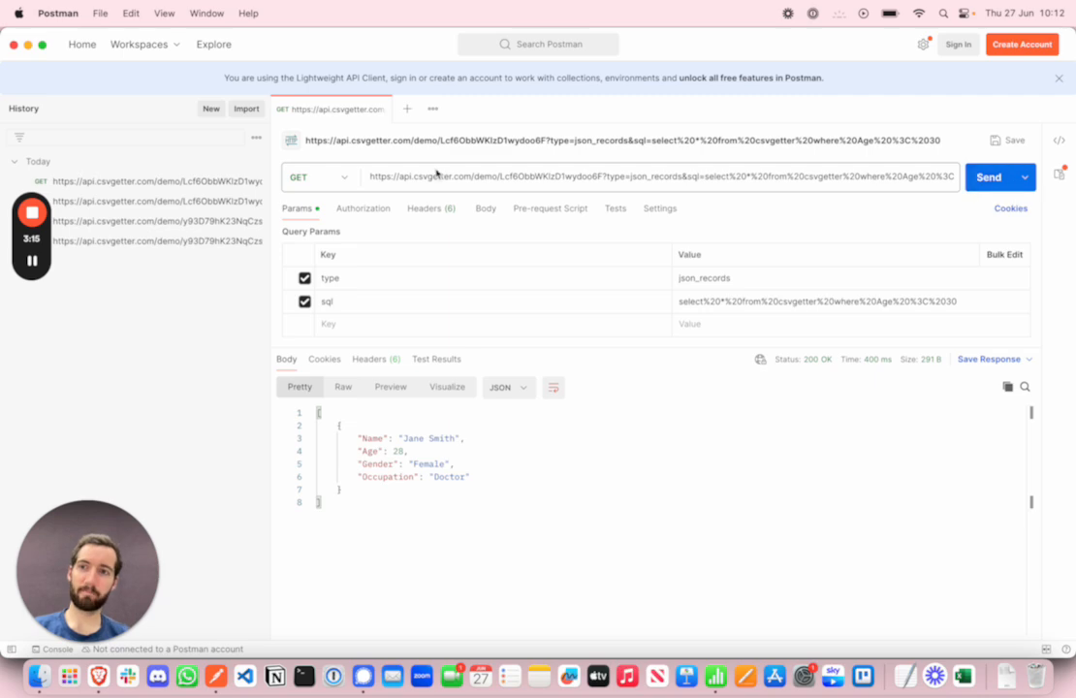
left_click(32, 261)
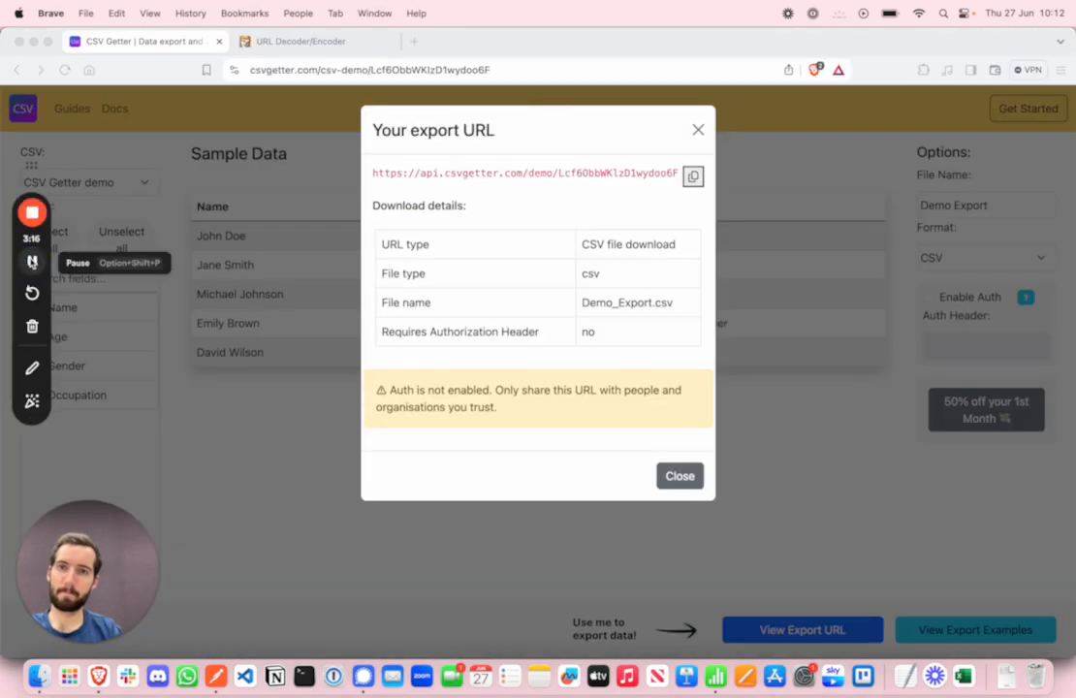